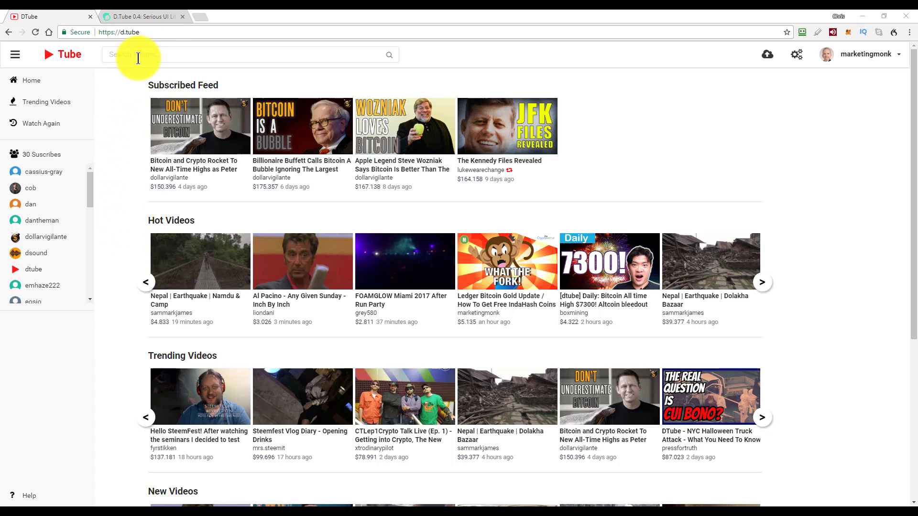
# Review the Steemit post's section on seeding DTube videos and the torrent list in WebTorrent, and return to the post.
pyautogui.click(154, 16)
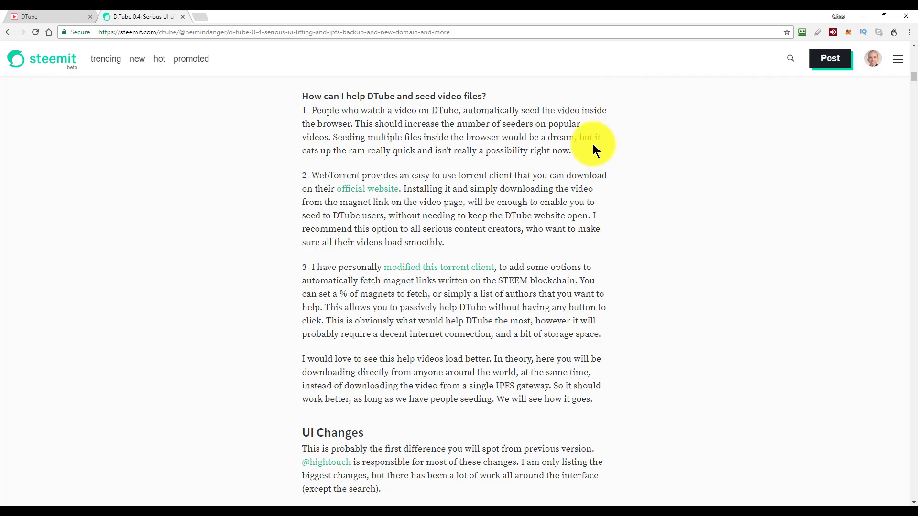
pyautogui.moveTo(913, 85)
pyautogui.mouseDown()
pyautogui.moveTo(915, 58)
pyautogui.moveTo(915, 84)
pyautogui.mouseUp()
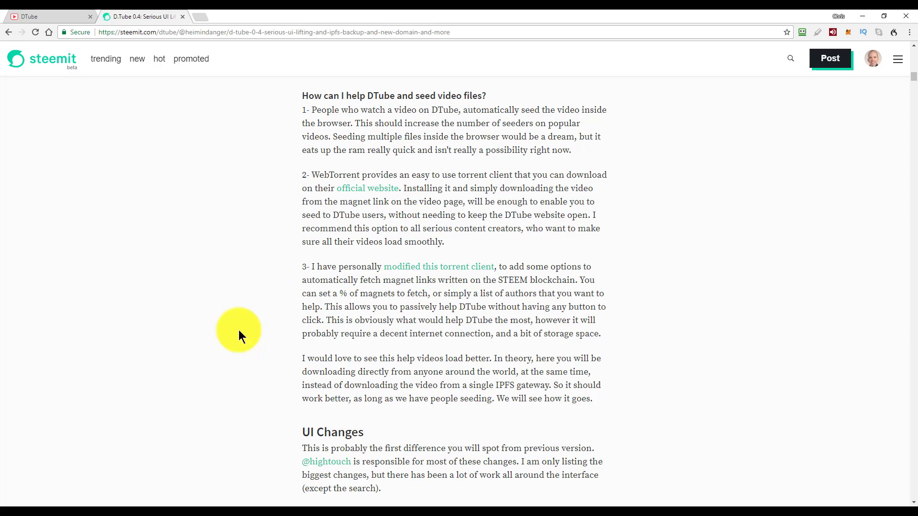
pyautogui.click(106, 497)
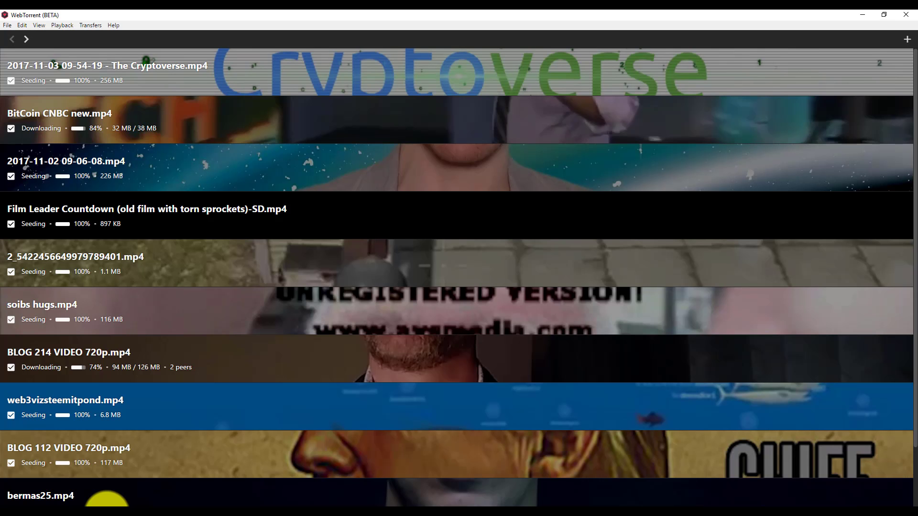
pyautogui.moveTo(352, 172)
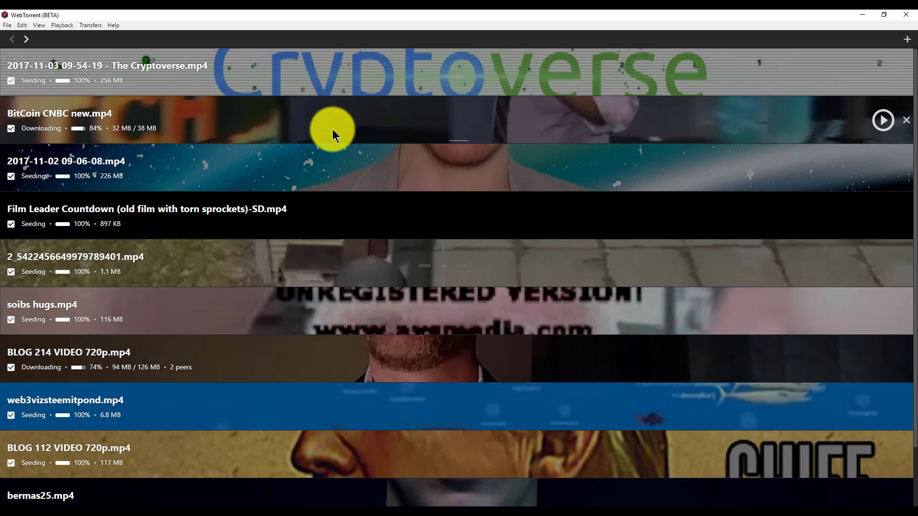
pyautogui.click(162, 511)
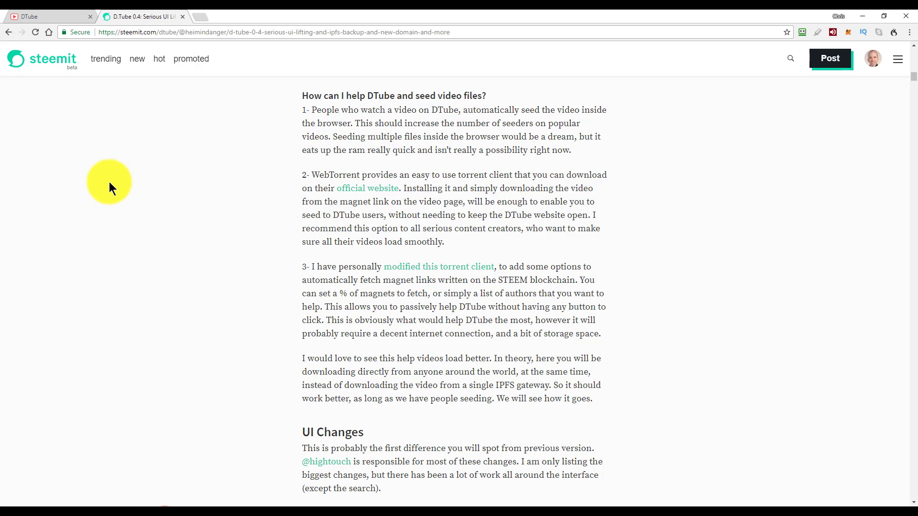
# Highlight the opening of the post's third point about the modified torrent client, and go back to the DTube home page.
pyautogui.click(72, 16)
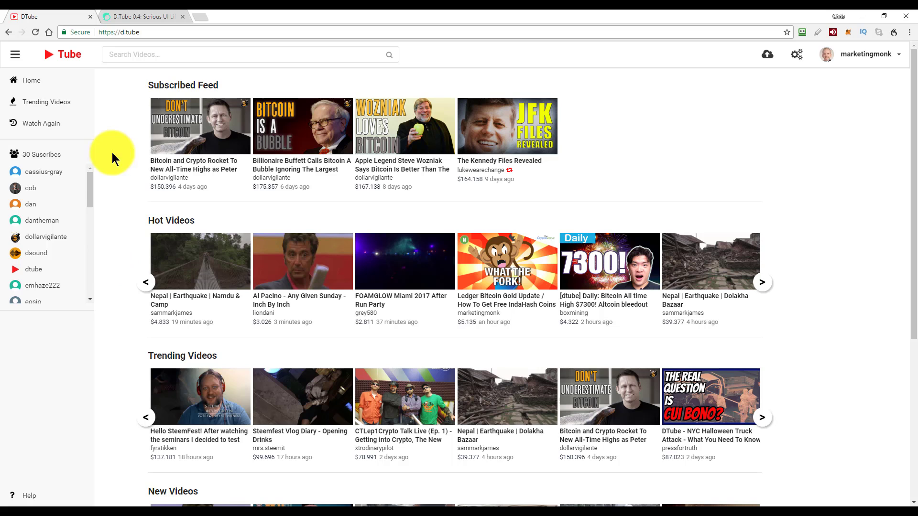
pyautogui.click(142, 17)
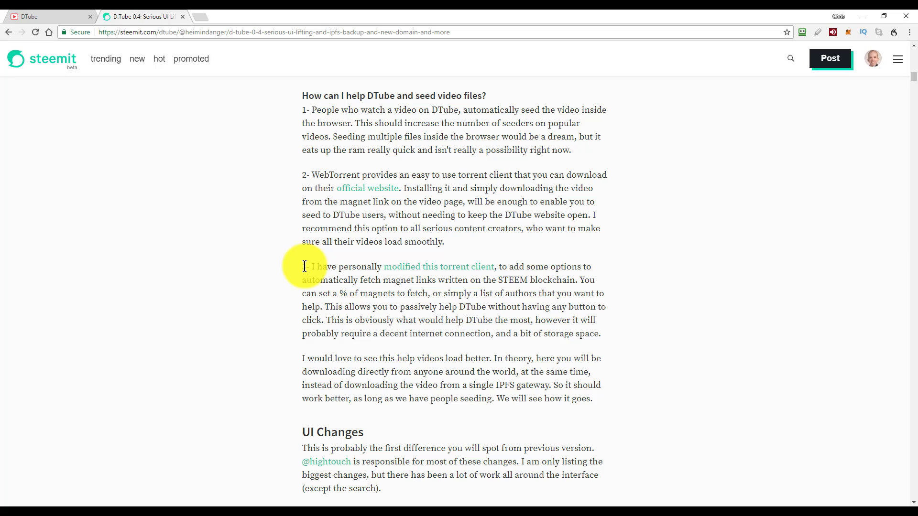
pyautogui.moveTo(302, 267); pyautogui.dragTo(427, 293)
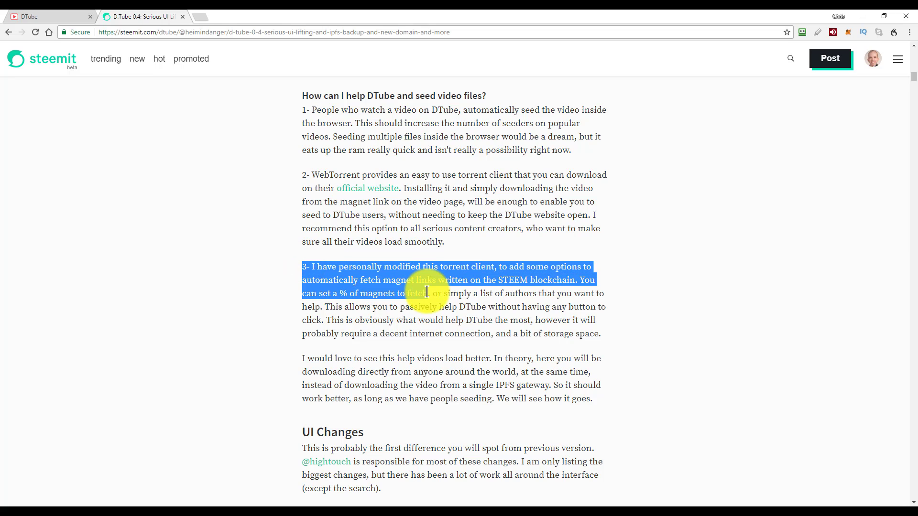
pyautogui.click(429, 300)
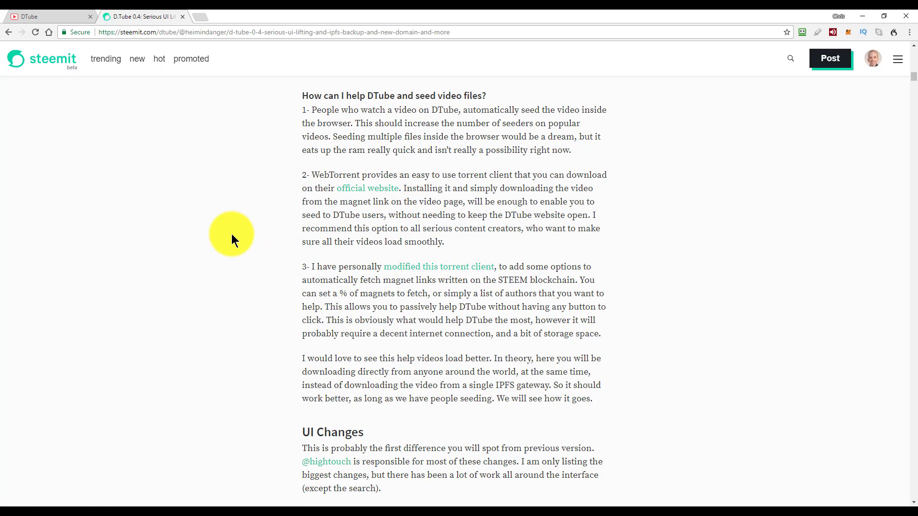
pyautogui.click(68, 17)
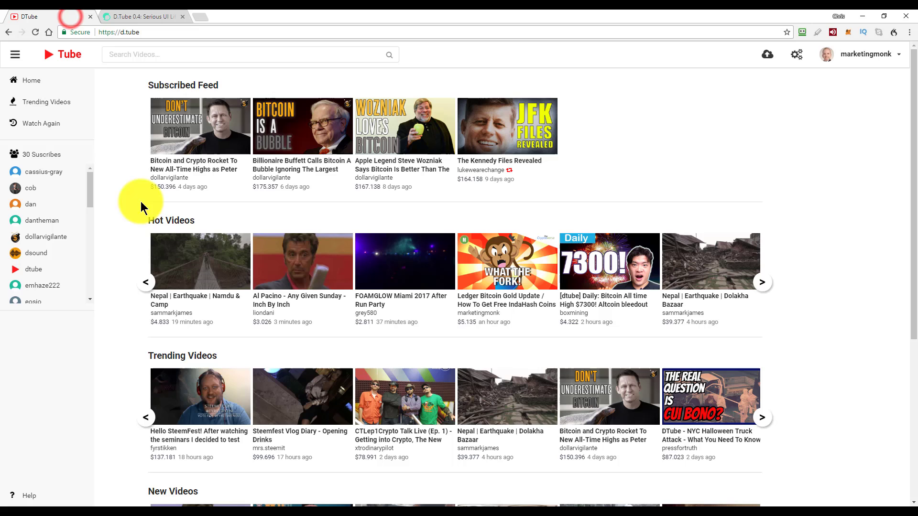
# In WebTorrent's preferences, raise the percentage of STEEM videos to seed to about 6% of its range, check the always-seed authors, and return to the torrent list.
pyautogui.hotkey('alt', 'Tab')
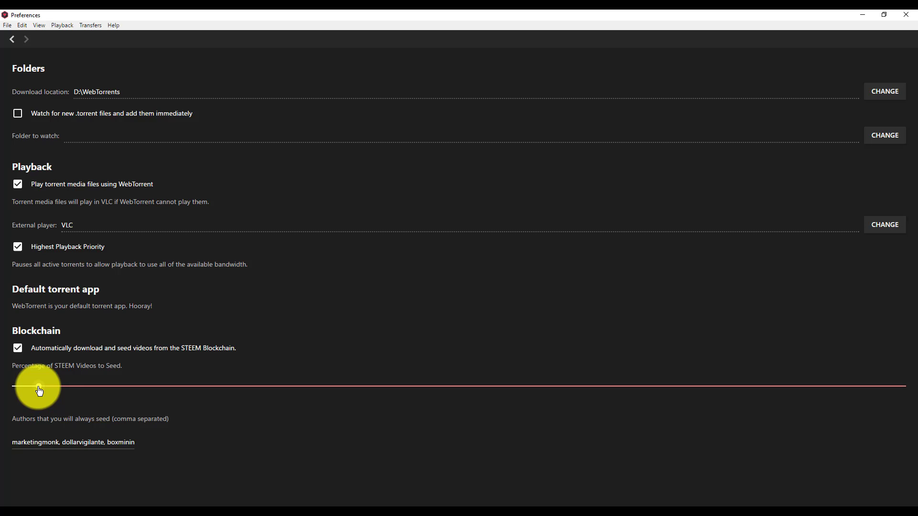
pyautogui.moveTo(41, 386); pyautogui.dragTo(67, 391)
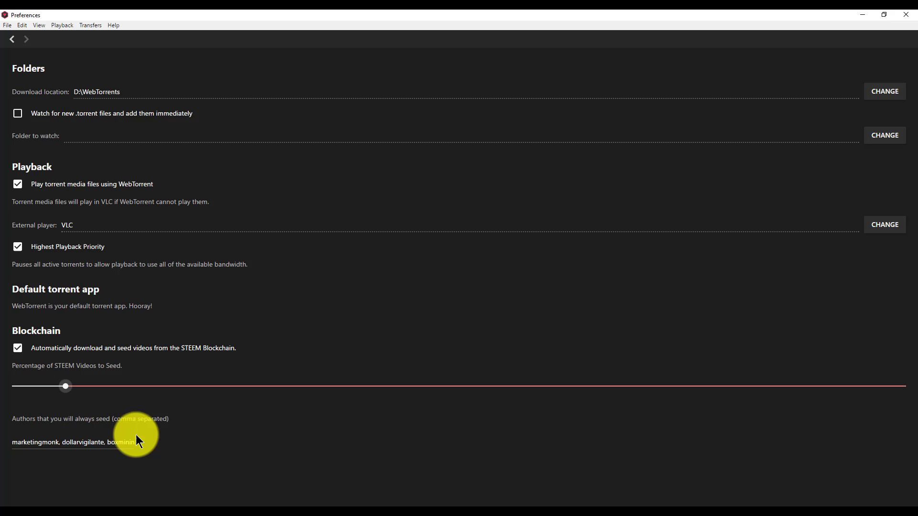
pyautogui.doubleClick(117, 442)
pyautogui.click(160, 444)
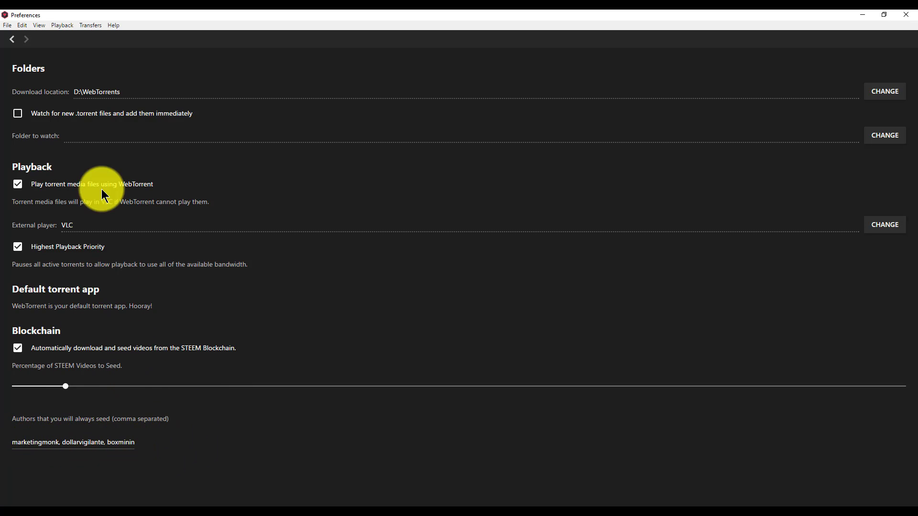
pyautogui.click(12, 40)
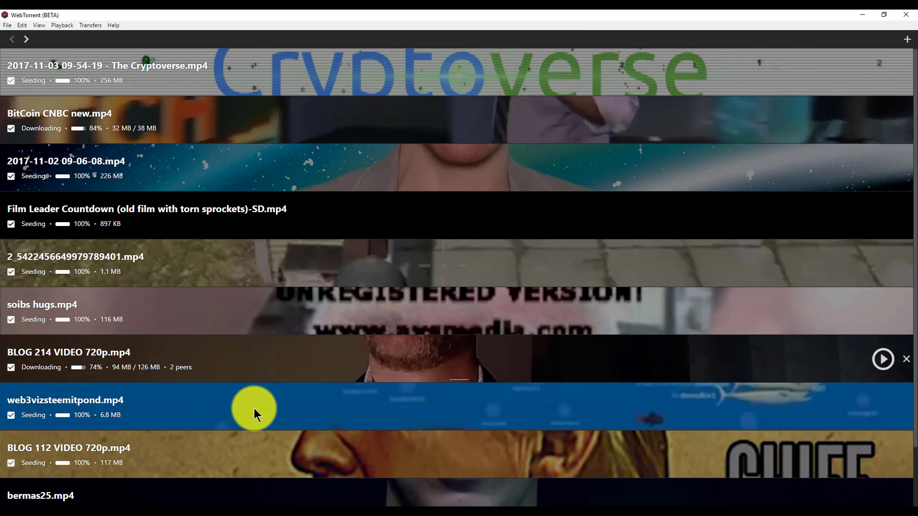
# Copy the magnet link of the DTube video "Al Pacino - Any Given Sunday - Inch By Inch" and add it as a torrent in WebTorrent.
pyautogui.click(189, 505)
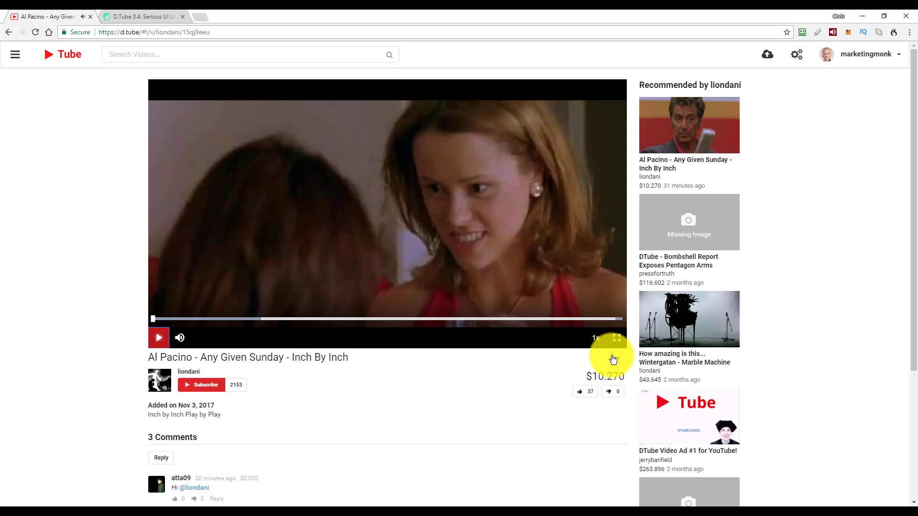
pyautogui.click(615, 359)
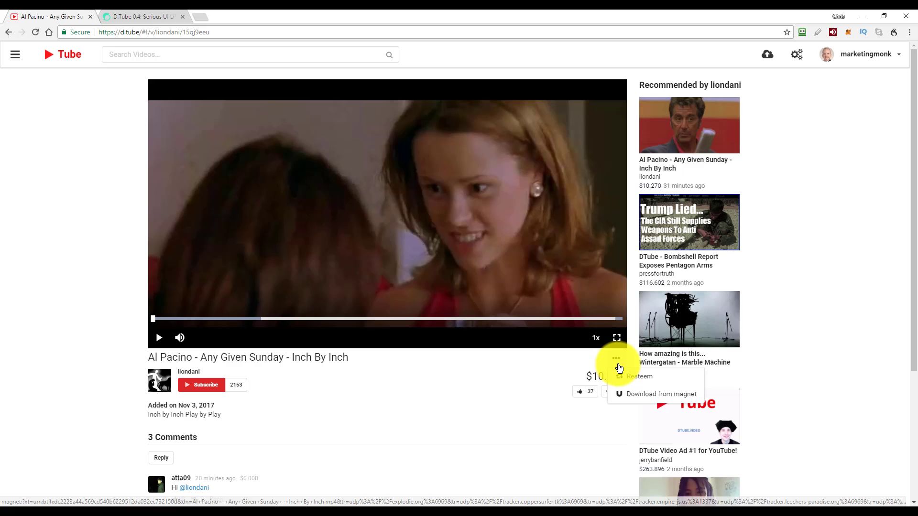
pyautogui.rightClick(638, 396)
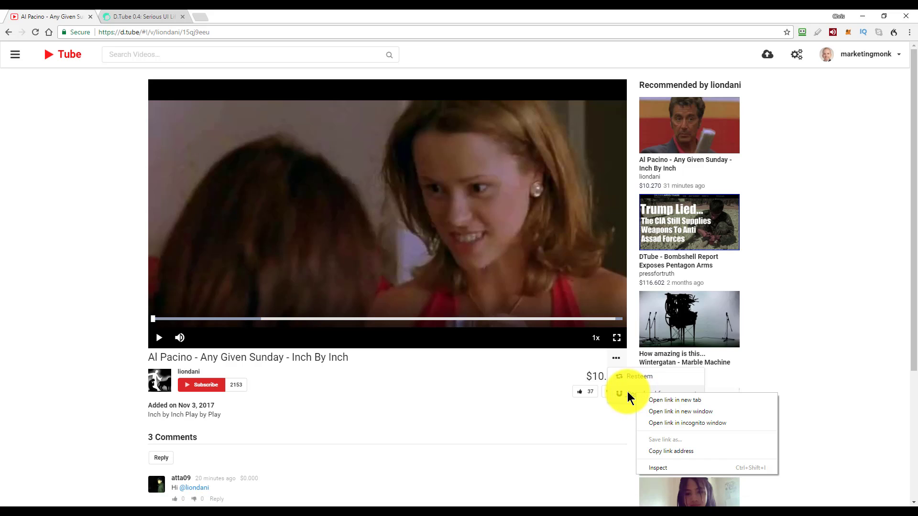
pyautogui.click(670, 452)
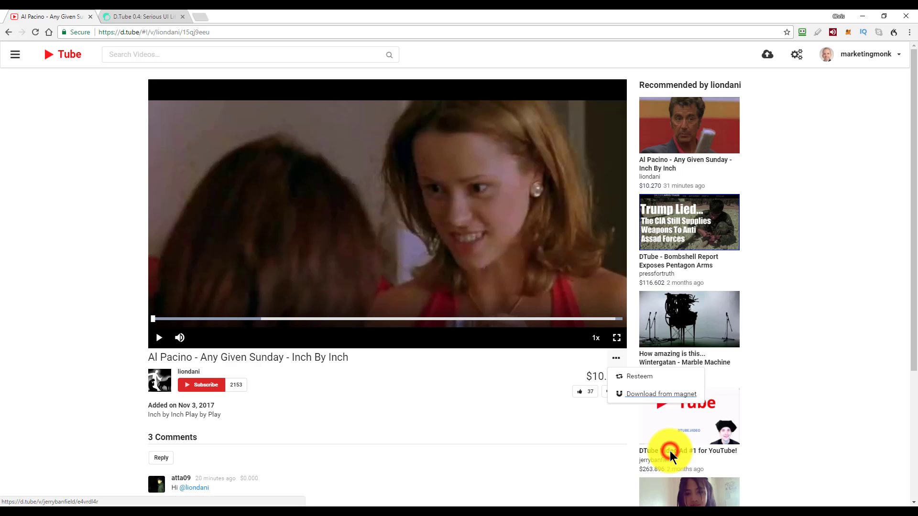
pyautogui.click(501, 429)
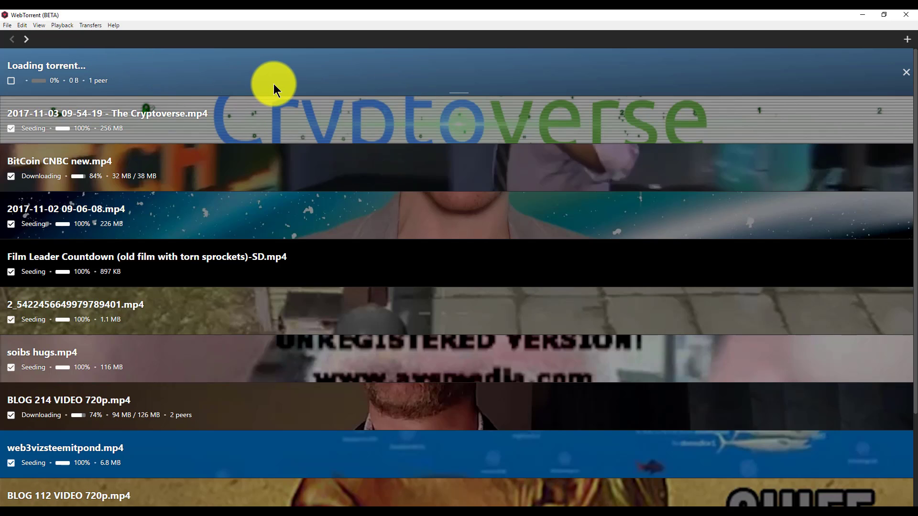
# Return to the DTube home page in the browser and open the logged-in account's own channel.
pyautogui.click(864, 16)
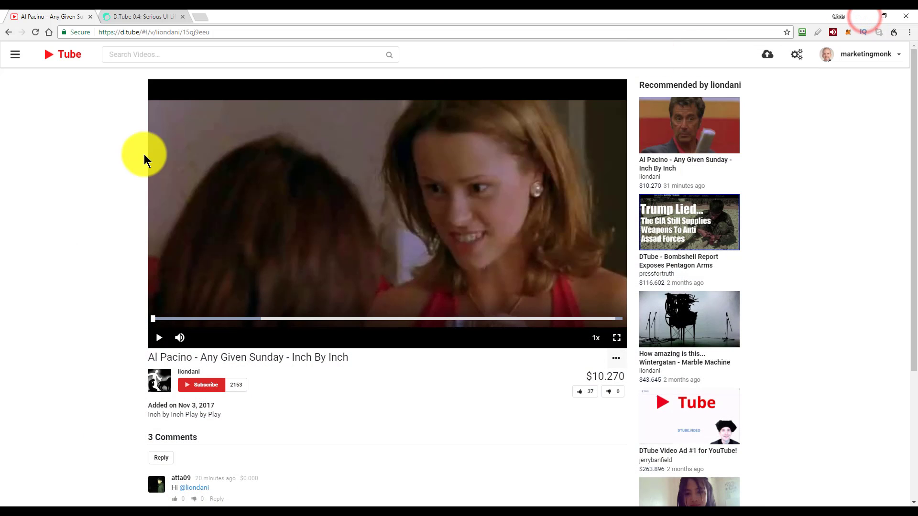
pyautogui.click(70, 55)
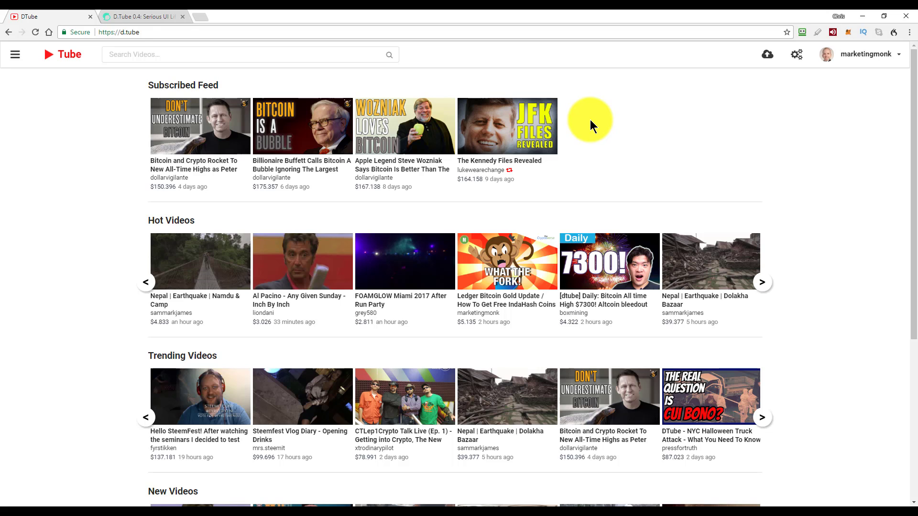
pyautogui.click(894, 54)
pyautogui.click(847, 76)
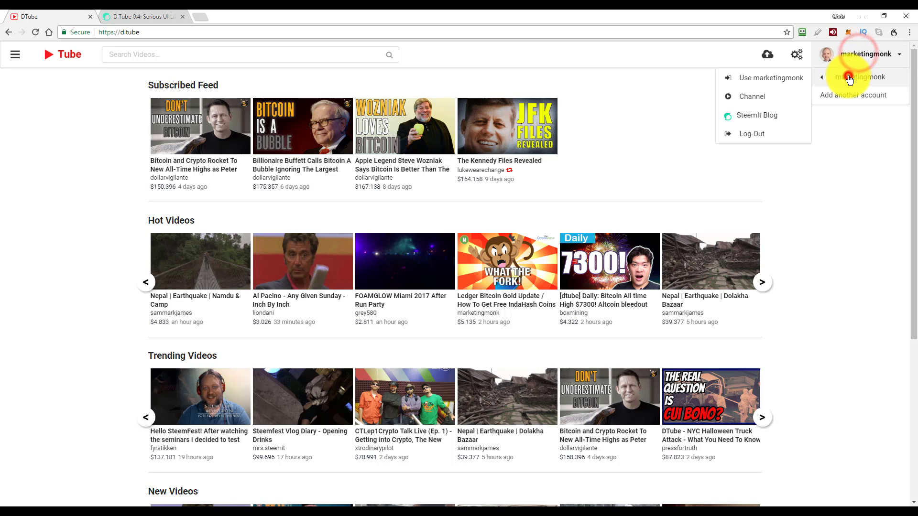
pyautogui.click(756, 96)
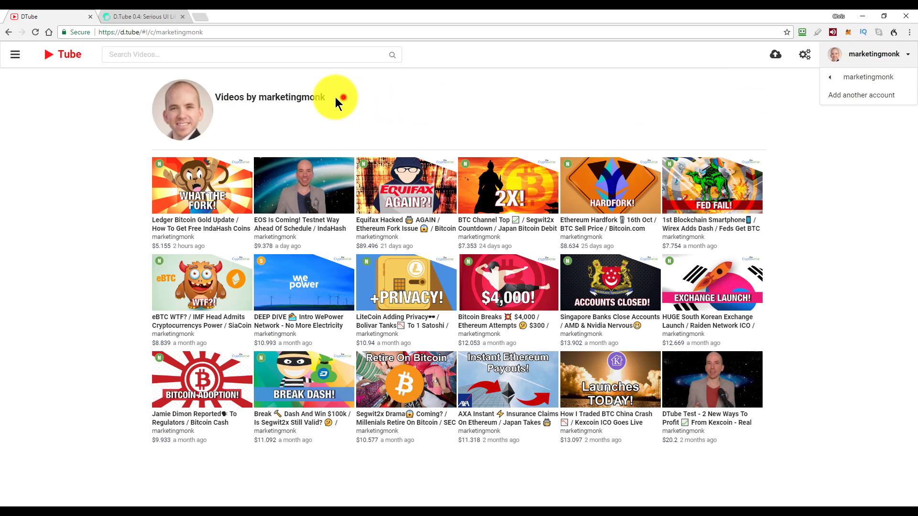
# Copy the channel's account name from the page heading.
pyautogui.moveTo(336, 98); pyautogui.dragTo(263, 98)
pyautogui.rightClick(264, 98)
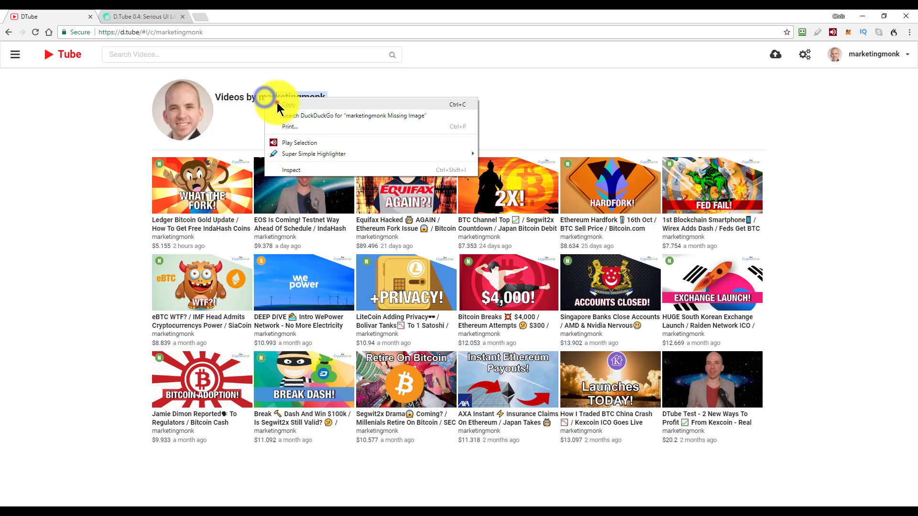
pyautogui.click(277, 104)
# Raise the percentage of STEEM videos to seed to about 8% of its range in WebTorrent's preferences, and return to the DTube channel page.
pyautogui.click(98, 506)
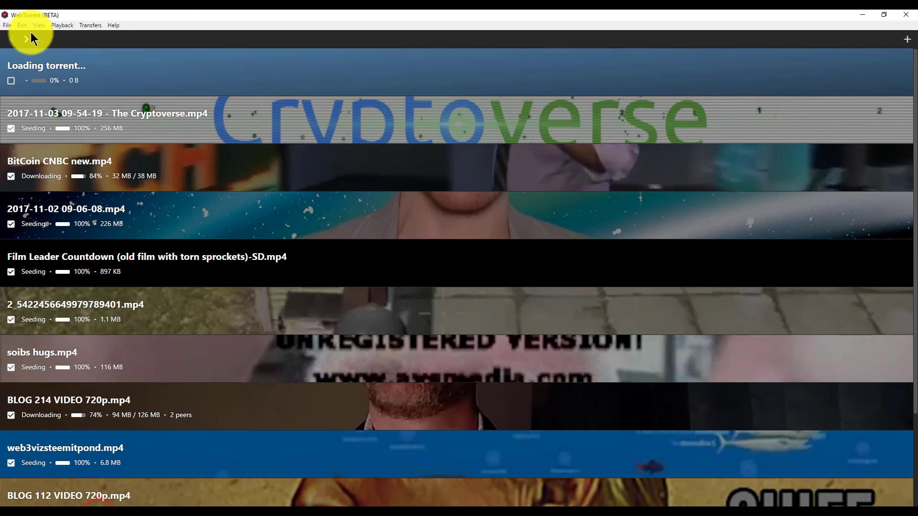
pyautogui.click(22, 25)
pyautogui.click(46, 128)
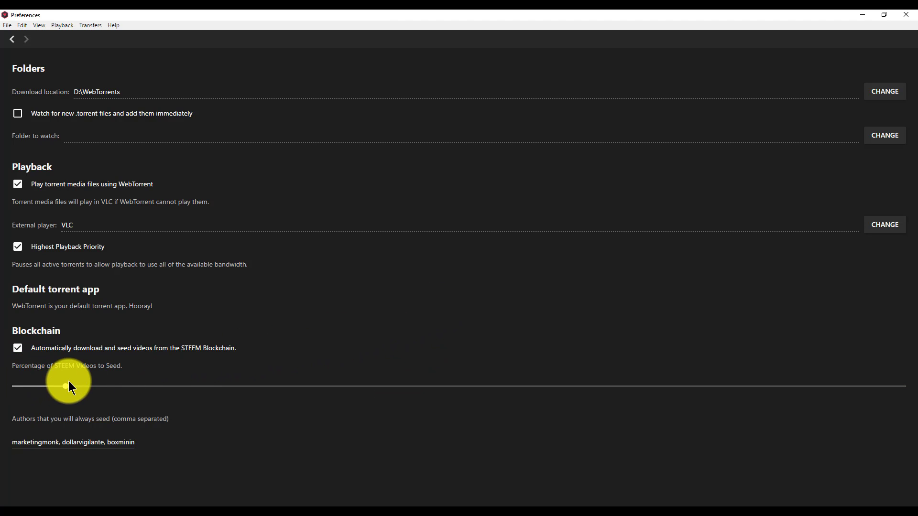
pyautogui.moveTo(68, 381); pyautogui.dragTo(84, 381)
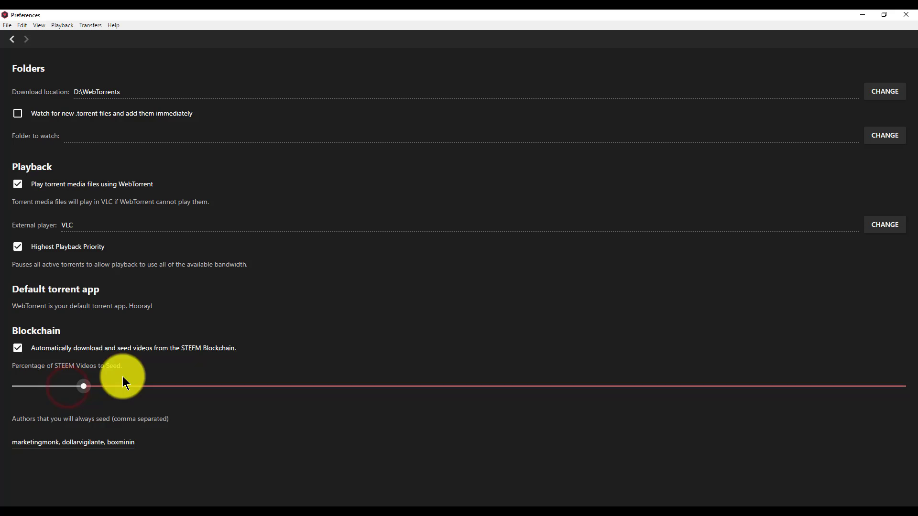
pyautogui.click(399, 279)
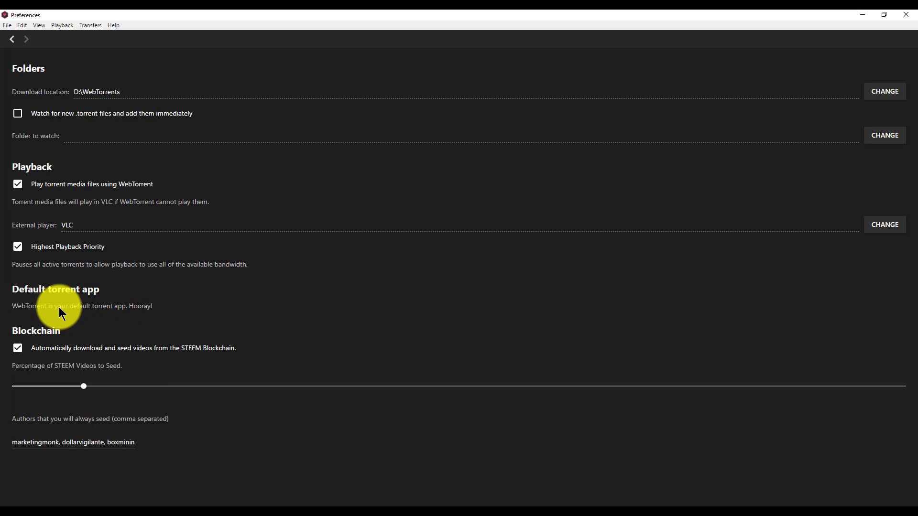
pyautogui.click(12, 40)
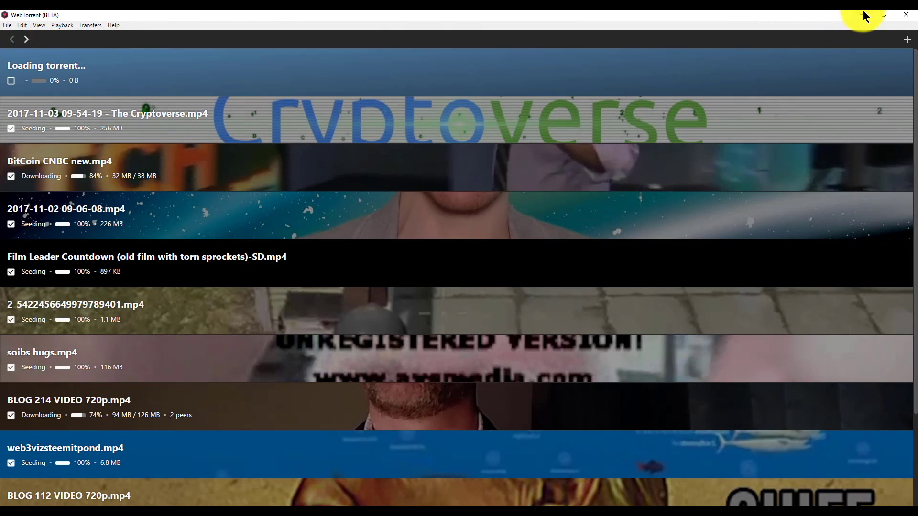
pyautogui.click(864, 16)
pyautogui.click(514, 85)
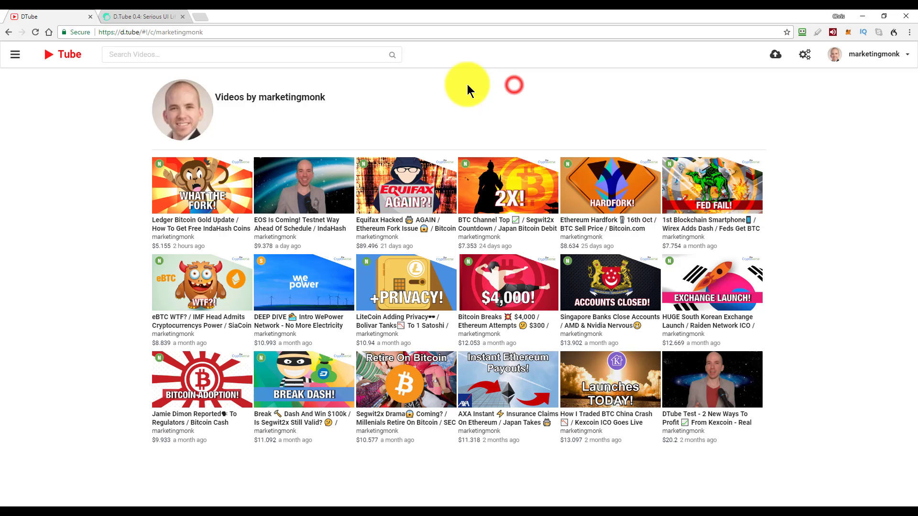